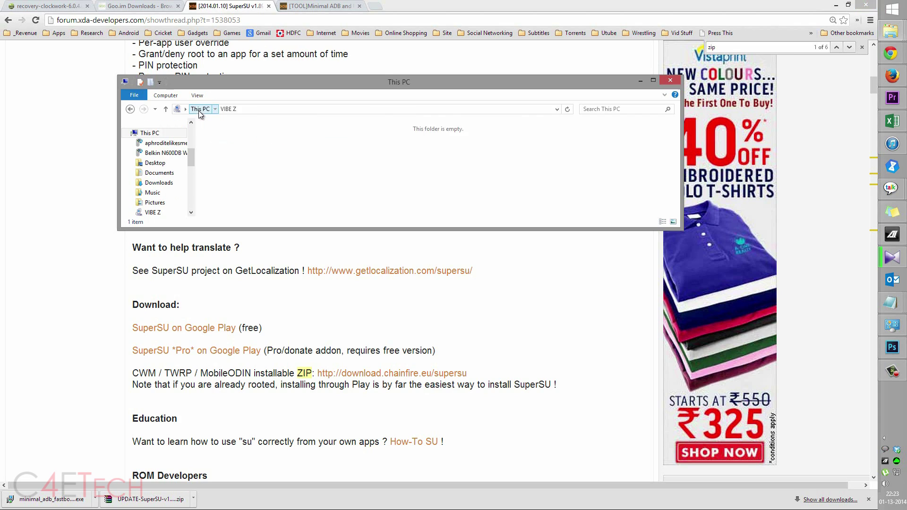
# Go back to This PC to view the connected VIBE Z phone.
pyautogui.click(201, 110)
# Maximize Explorer and open the CD Drive (O:) Lenovo Suite contents.
pyautogui.doubleClick(259, 87)
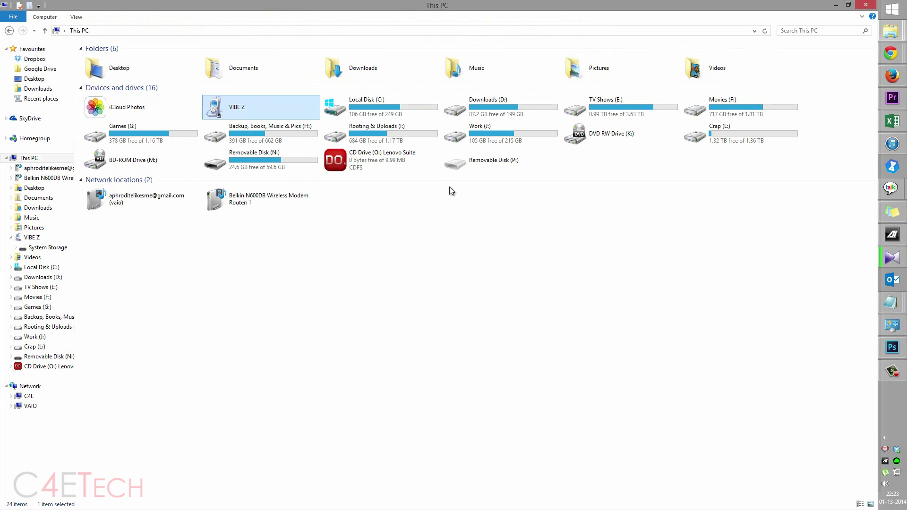
pyautogui.click(355, 160)
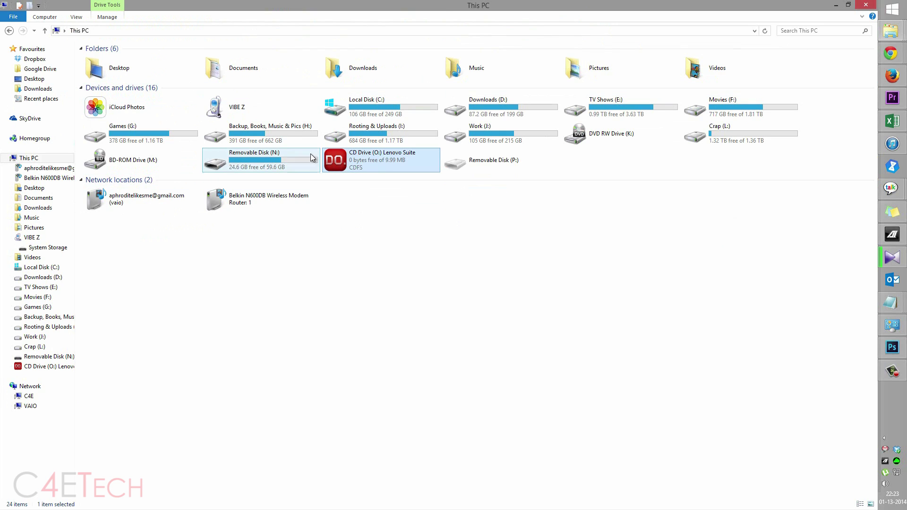
pyautogui.moveTo(391, 162)
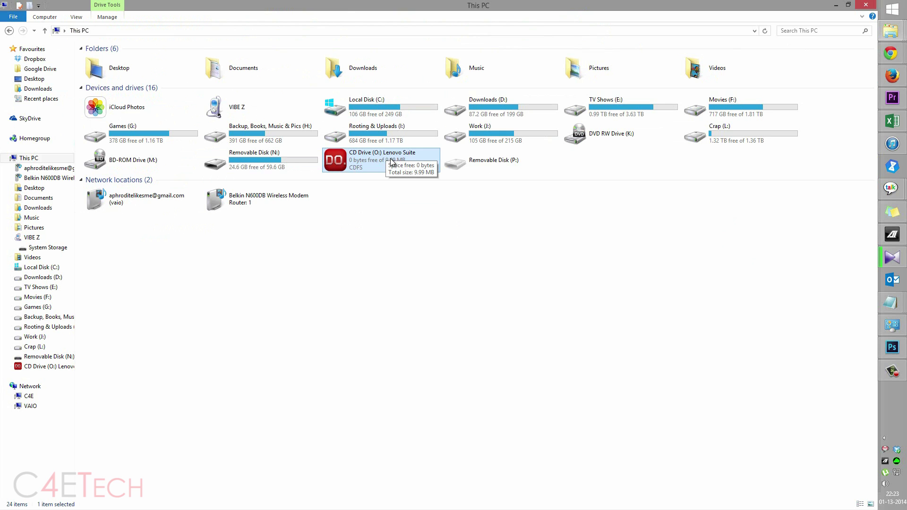
pyautogui.rightClick(378, 161)
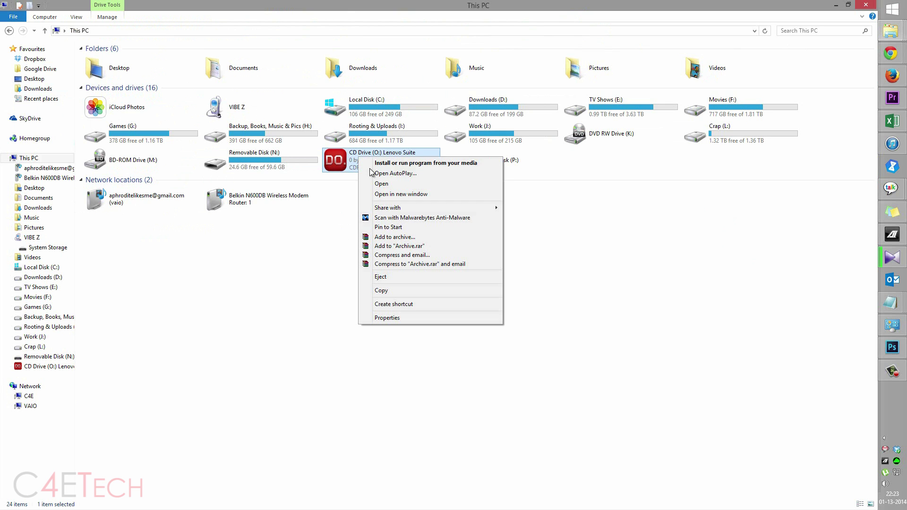
pyautogui.click(390, 184)
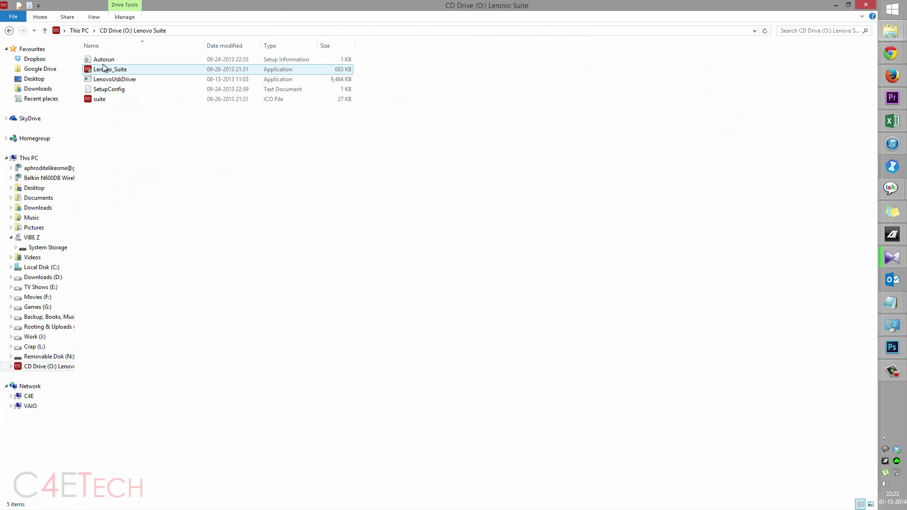
# Install LenovoUsbDriver 1.0.8 through its setup wizard to completion.
pyautogui.rightClick(115, 79)
pyautogui.click(146, 98)
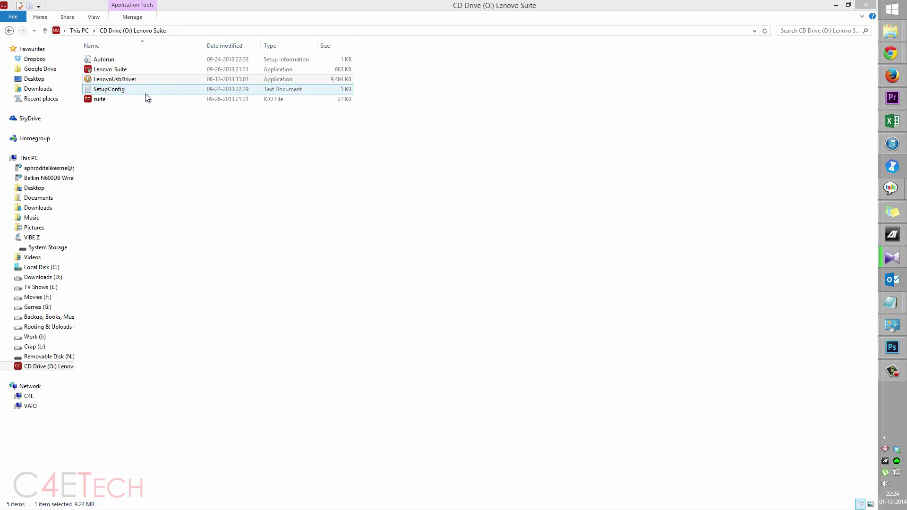
pyautogui.click(492, 336)
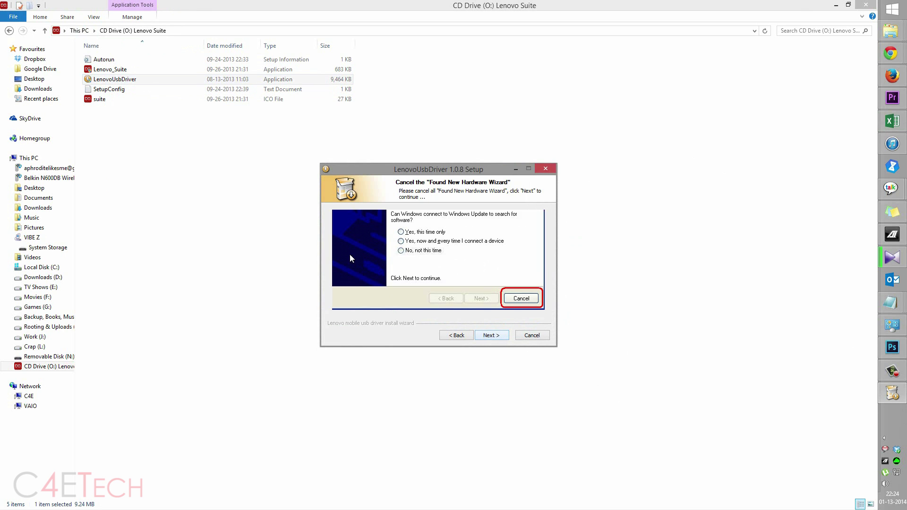
pyautogui.click(492, 335)
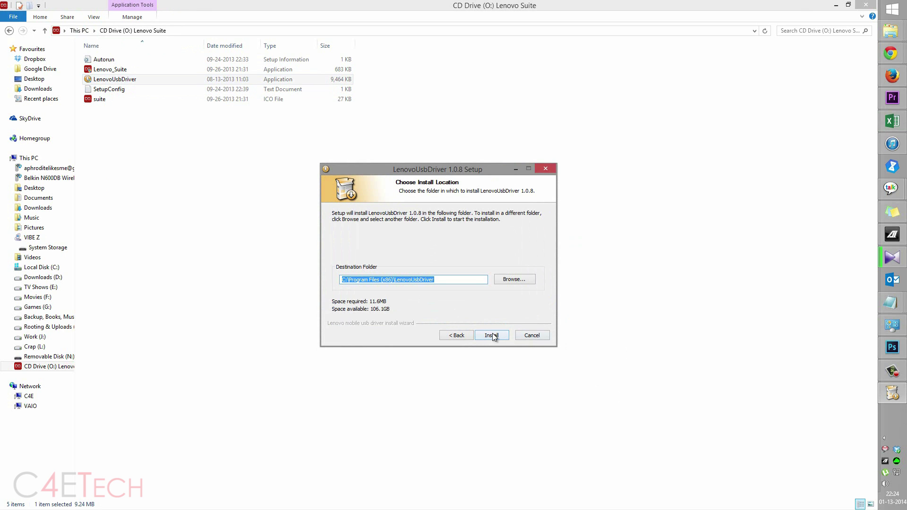
pyautogui.click(494, 336)
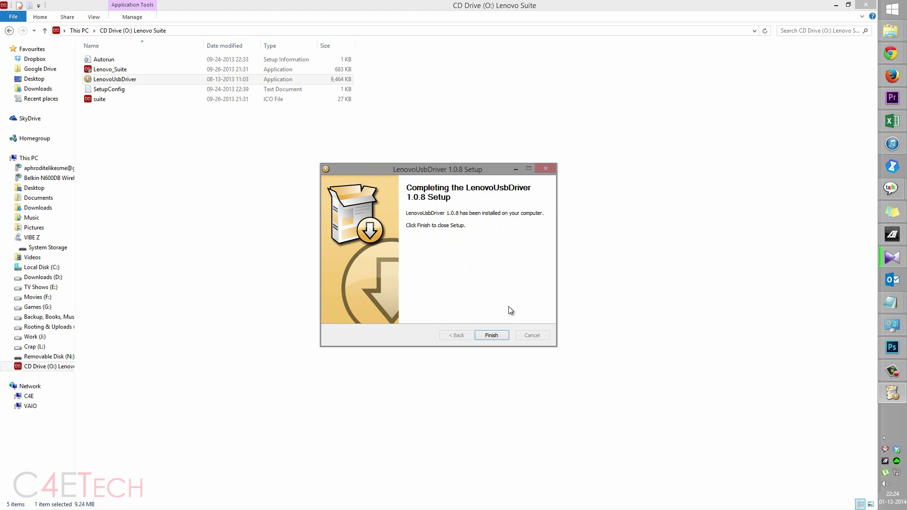
pyautogui.click(492, 335)
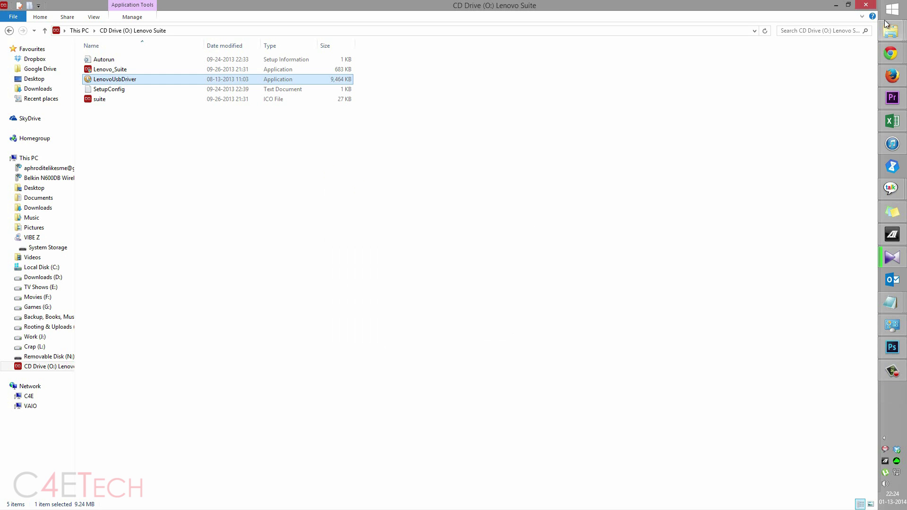
# Close Explorer, check the recovery-clockwork download tab, then return to the SuperSU thread.
pyautogui.click(861, 4)
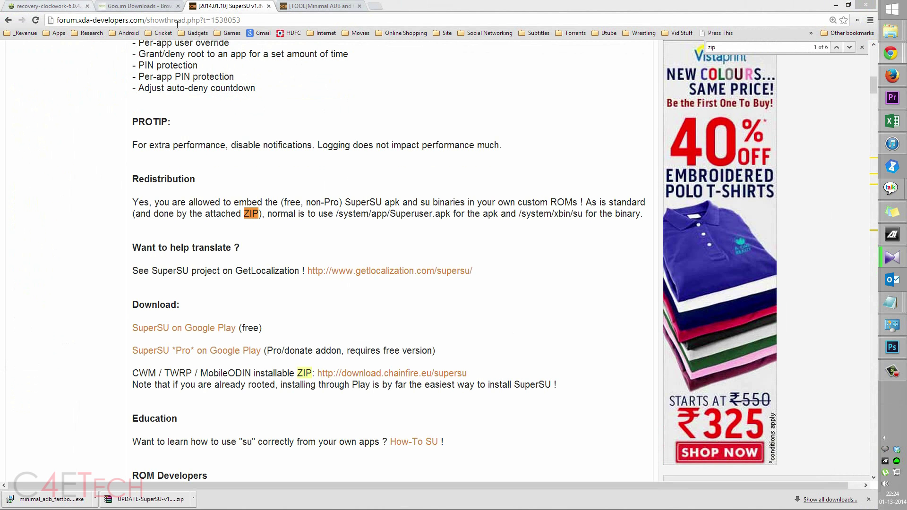
pyautogui.click(66, 6)
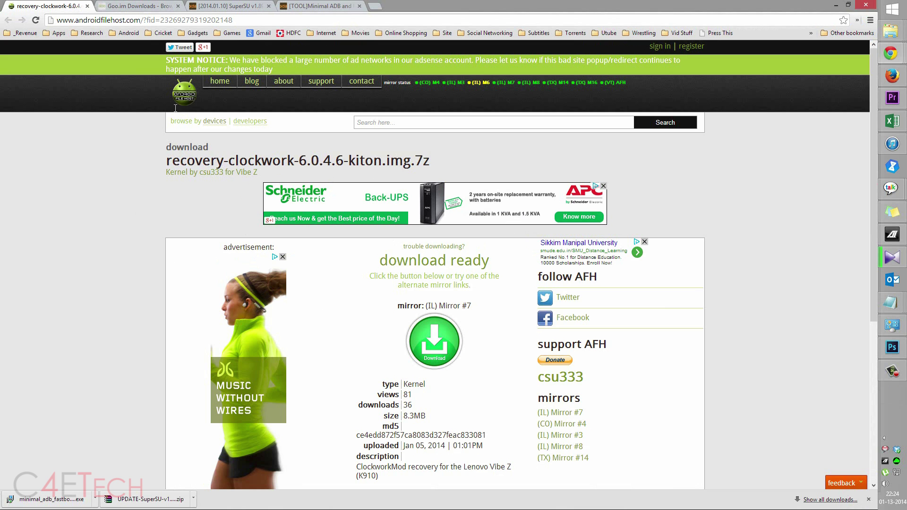
pyautogui.hotkey('ctrl', 'Tab')
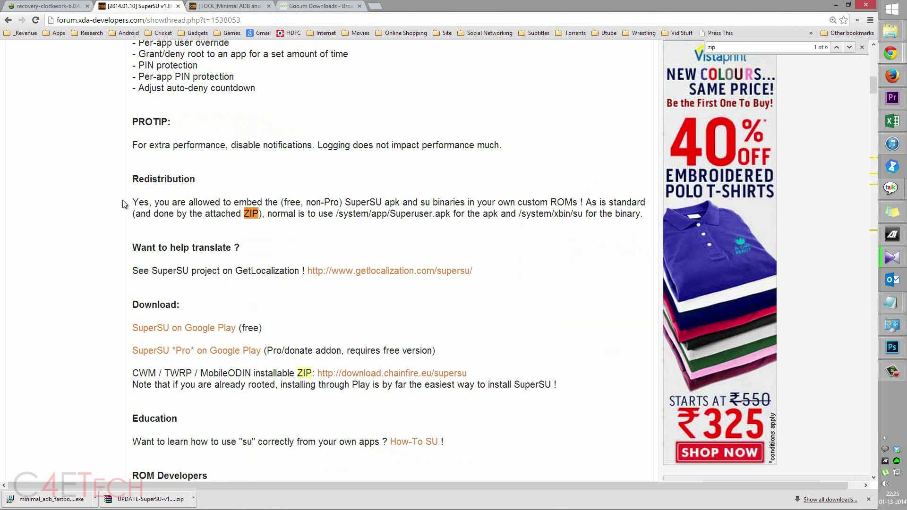
pyautogui.scroll(3, 122, 200)
pyautogui.scroll(-1, 123, 200)
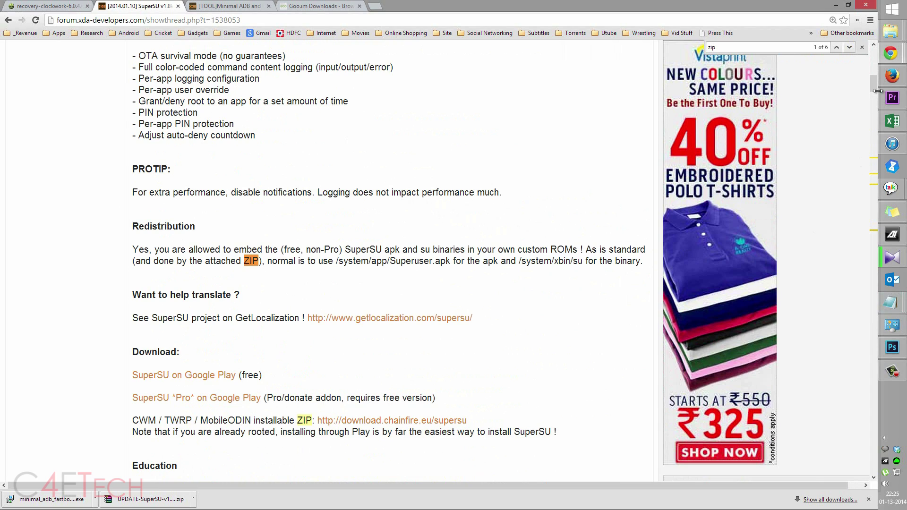
pyautogui.moveTo(875, 88); pyautogui.dragTo(878, 101)
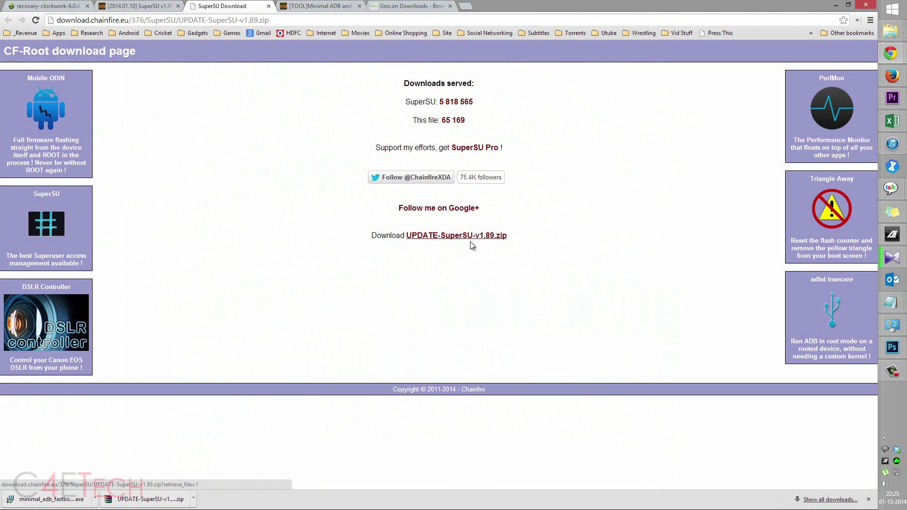
# Review the Minimal ADB thread, then open the 20130812 gapps package on Goo.im.
pyautogui.click(320, 6)
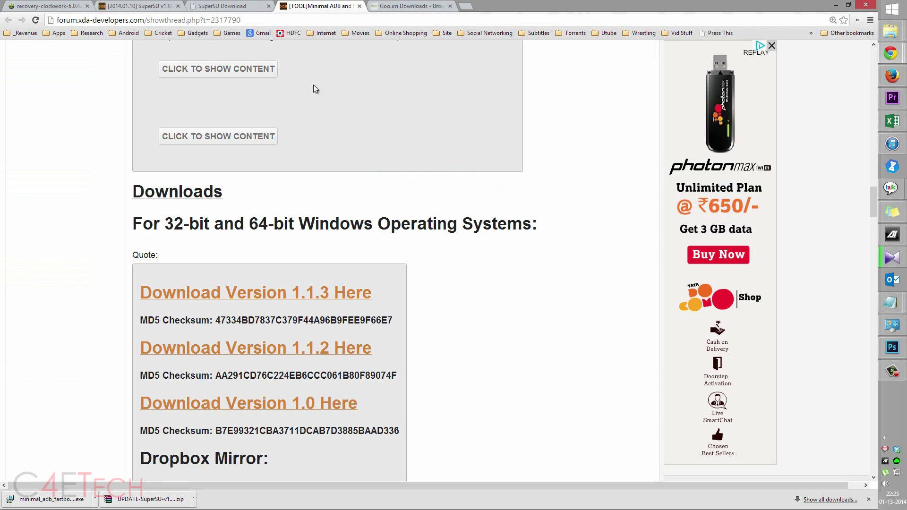
pyautogui.scroll(5, 374, 211)
pyautogui.scroll(5, 375, 212)
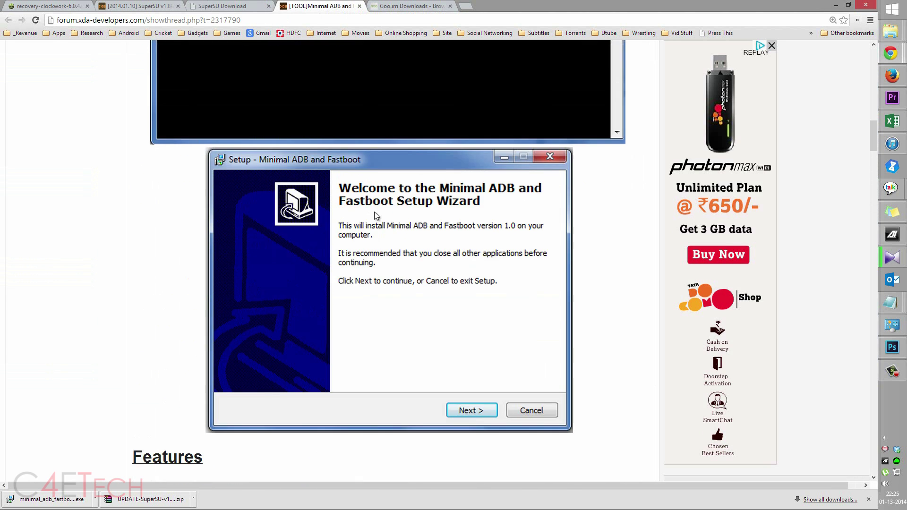
pyautogui.scroll(3, 375, 212)
pyautogui.scroll(-5, 375, 212)
pyautogui.scroll(-5, 374, 211)
pyautogui.scroll(-2, 366, 212)
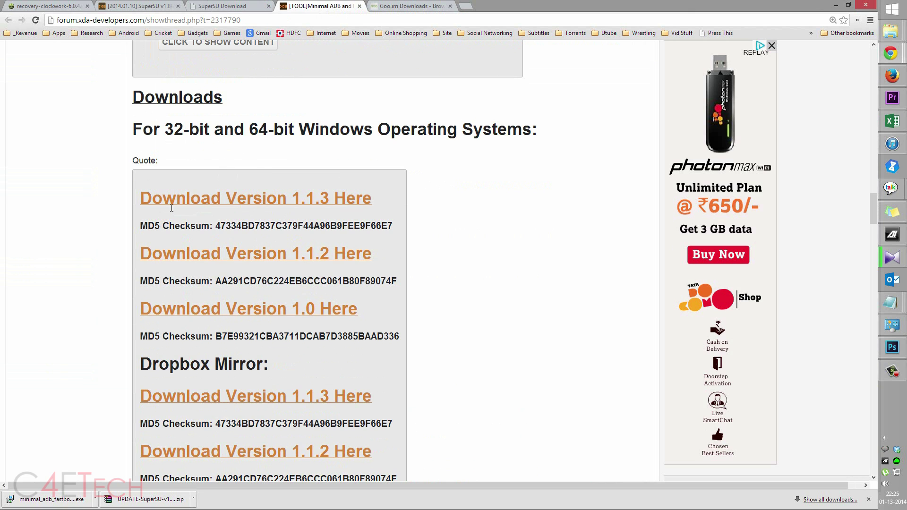
pyautogui.scroll(4, 248, 174)
pyautogui.scroll(5, 249, 175)
pyautogui.scroll(5, 249, 175)
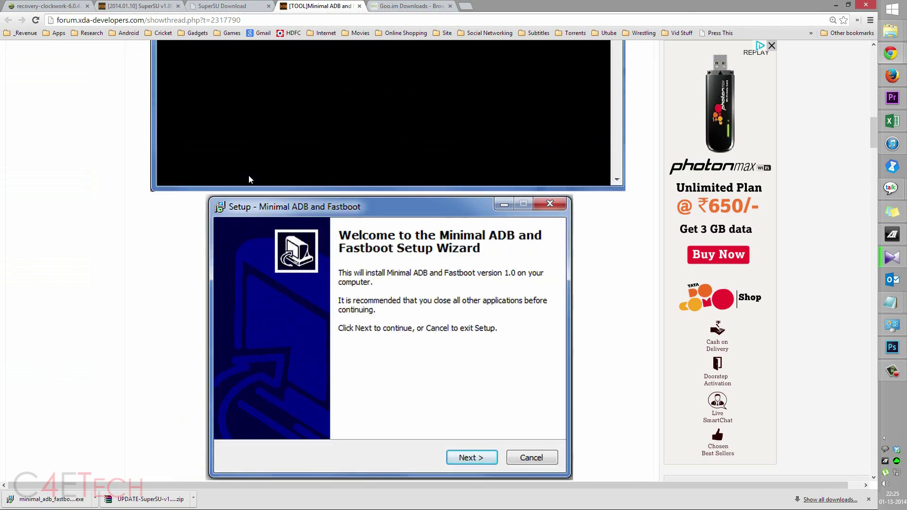
pyautogui.scroll(4, 249, 175)
pyautogui.scroll(4, 249, 175)
pyautogui.scroll(3, 249, 176)
pyautogui.scroll(-10, 249, 175)
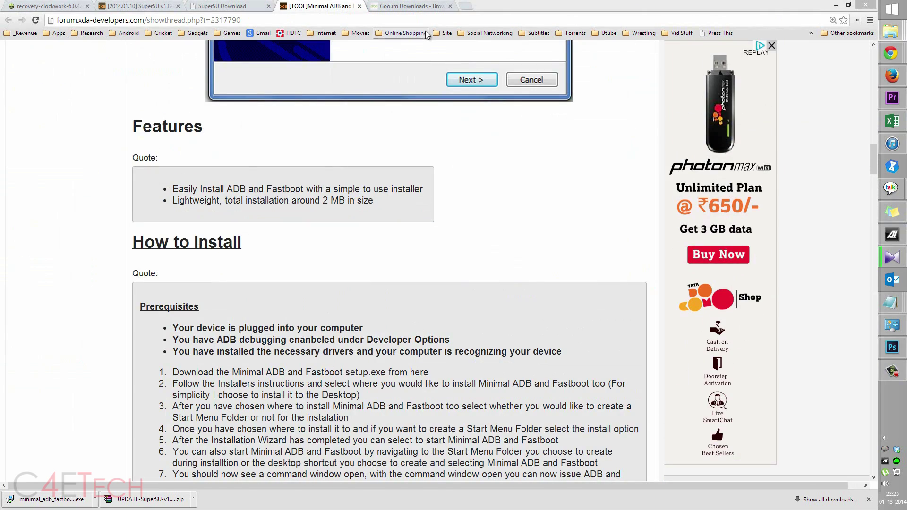
pyautogui.click(419, 6)
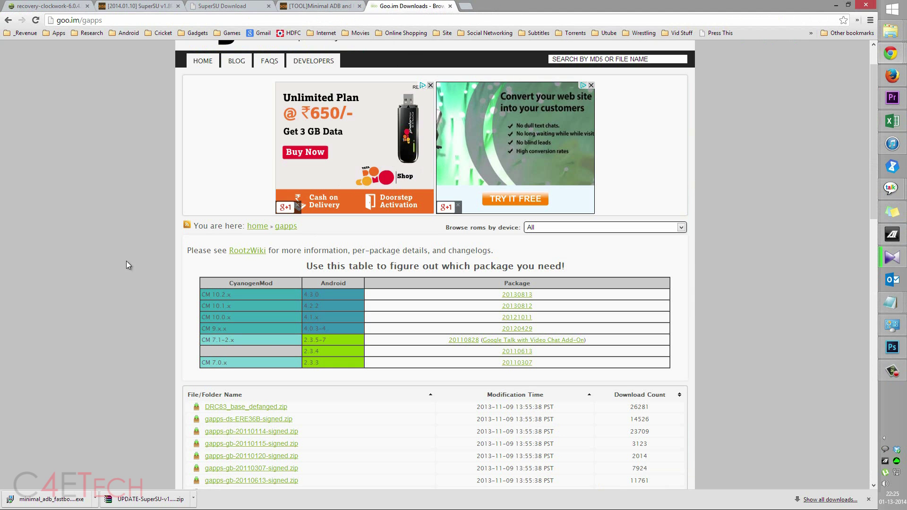
pyautogui.scroll(-1, 266, 332)
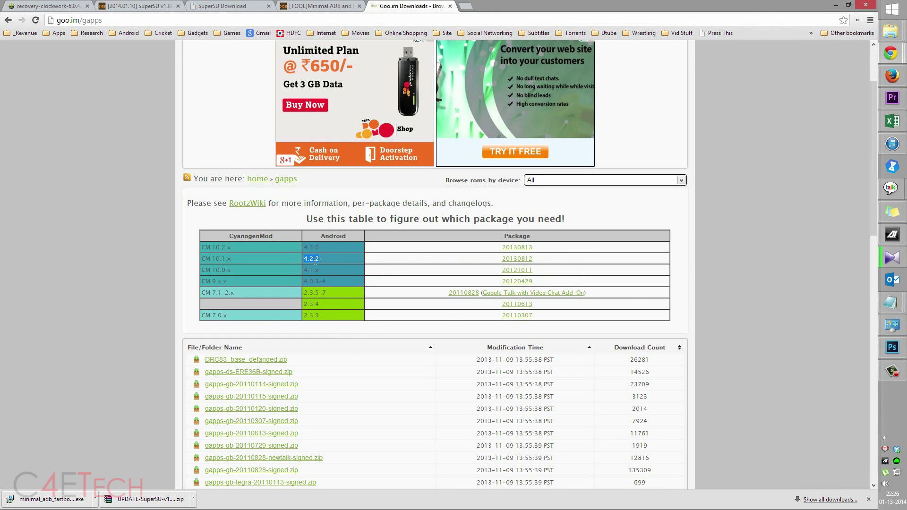
pyautogui.click(525, 261)
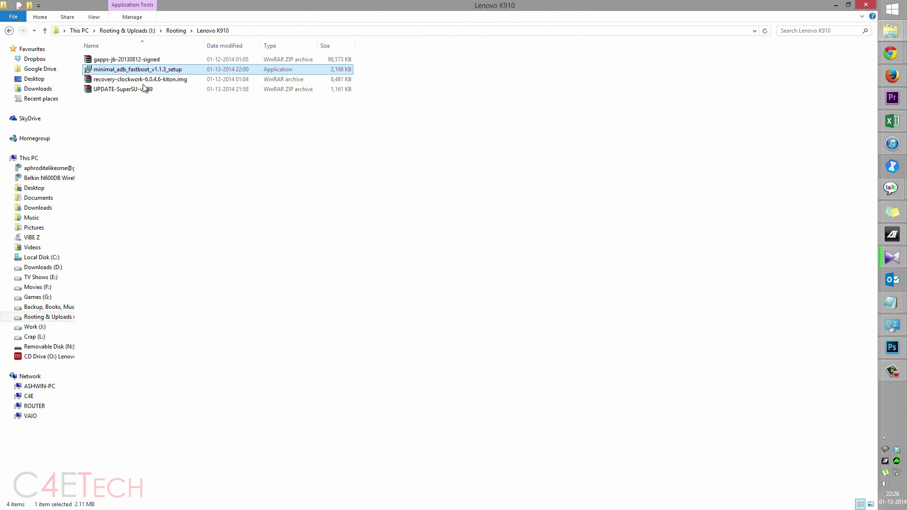
# Copy the gapps-jb-20130812-signed and UPDATE-SuperSU-v1.89 zips into VIBE Z System Storage.
pyautogui.click(126, 60)
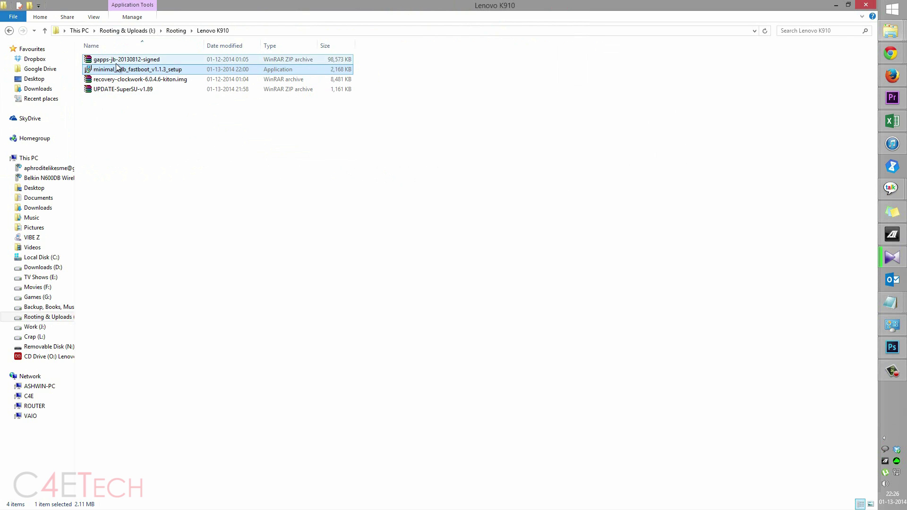
pyautogui.keyDown('ctrl'); pyautogui.click(127, 91); pyautogui.keyUp('ctrl')
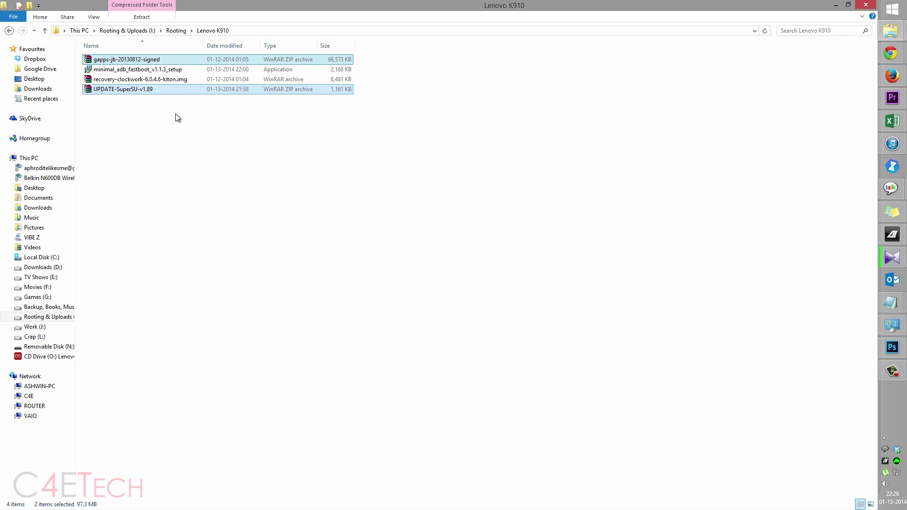
pyautogui.click(32, 238)
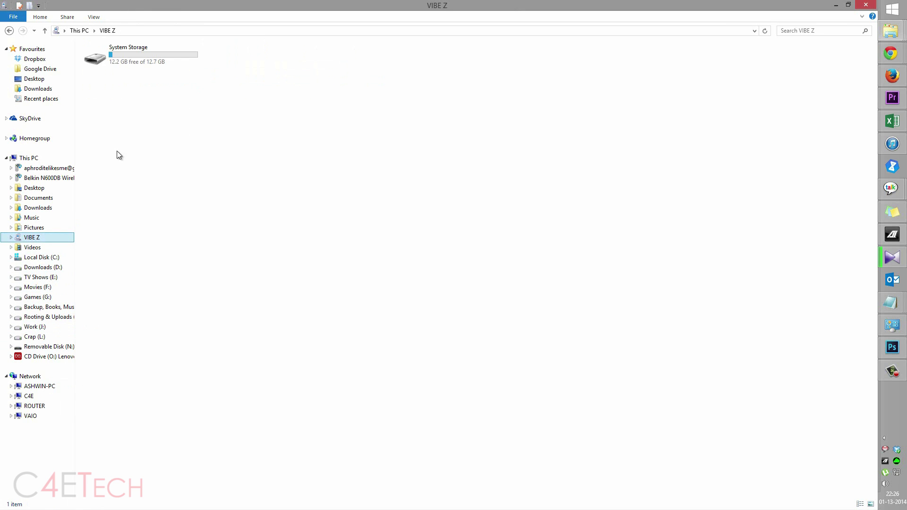
pyautogui.doubleClick(123, 66)
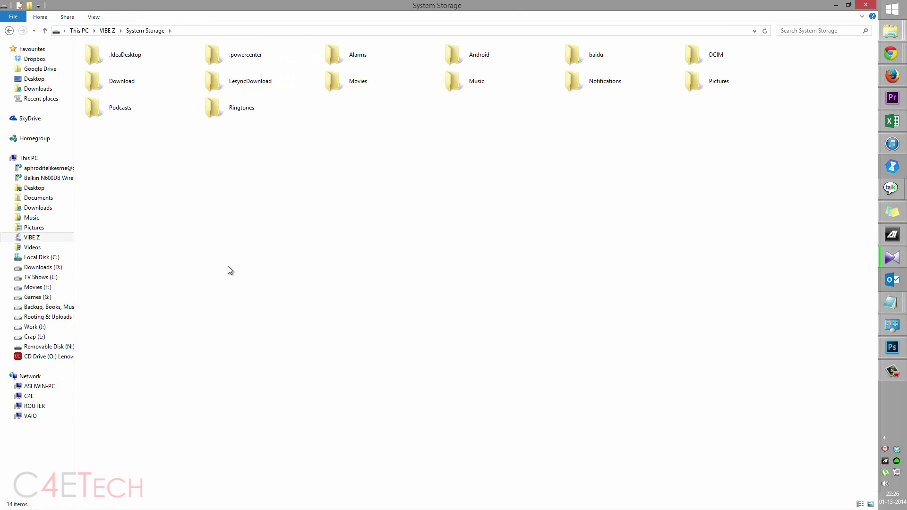
pyautogui.hotkey('ctrl', 'v')
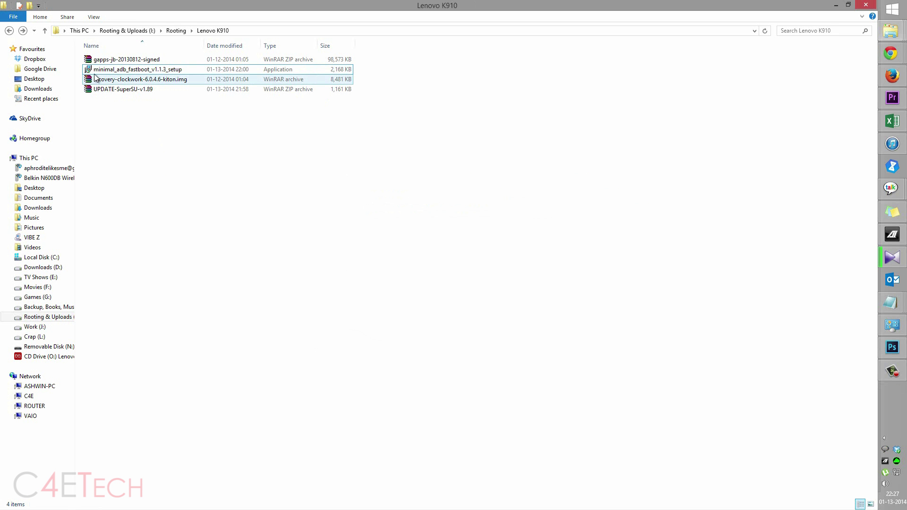
pyautogui.click(139, 69)
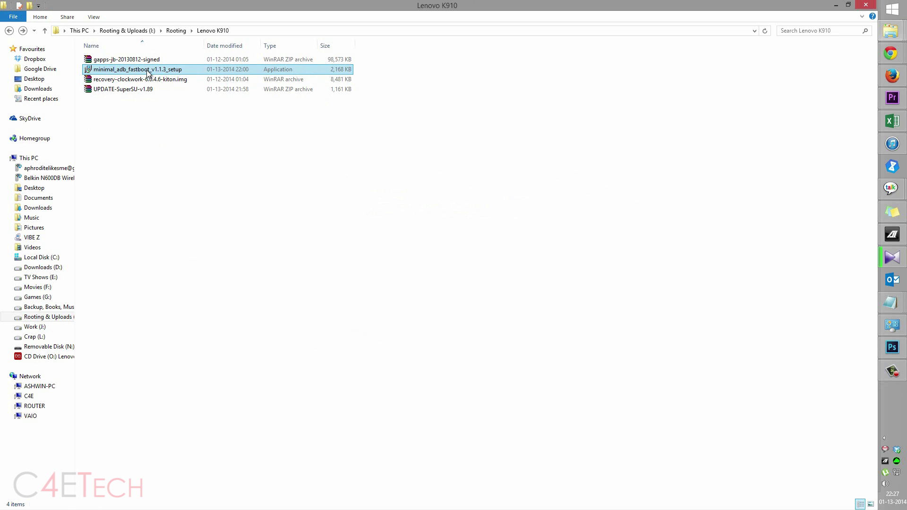
# Install Minimal ADB and Fastboot to d:\Minimal ADB and Fastboot.
pyautogui.rightClick(149, 74)
pyautogui.click(186, 87)
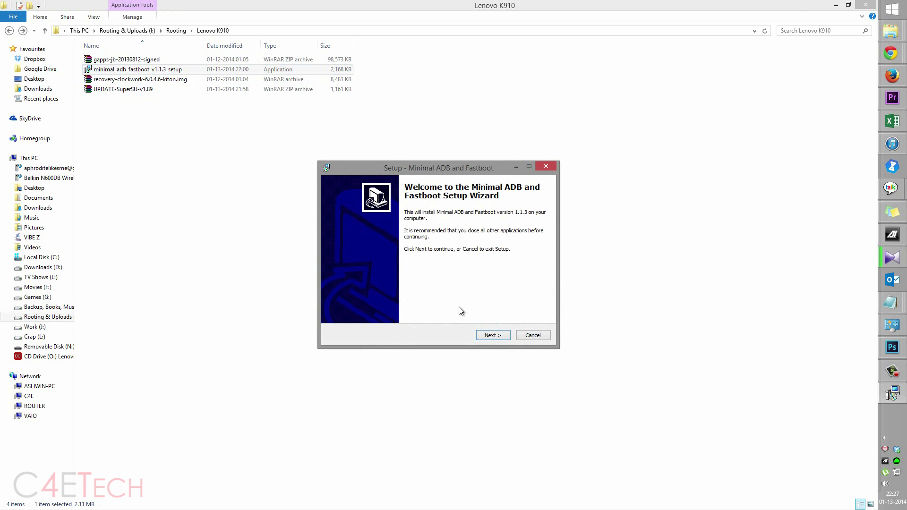
pyautogui.click(493, 335)
pyautogui.click(488, 336)
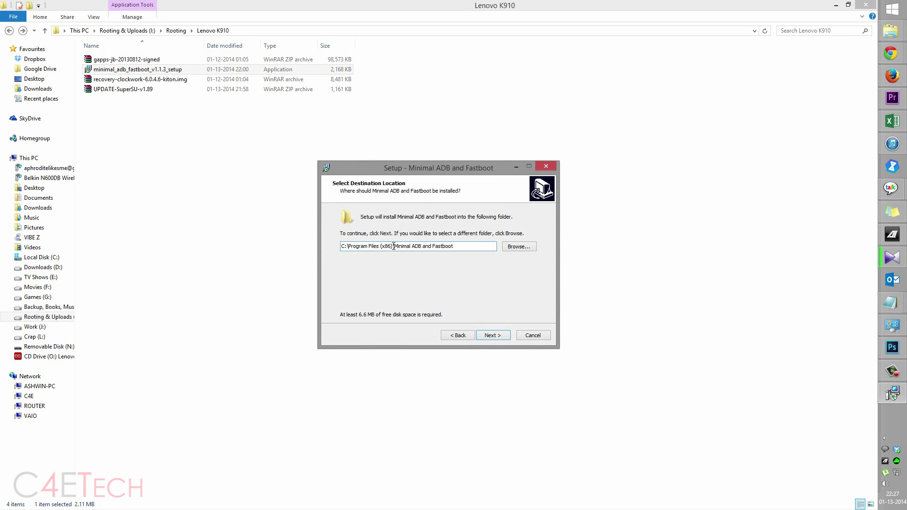
pyautogui.write('d:\\')
pyautogui.click(493, 335)
pyautogui.click(493, 336)
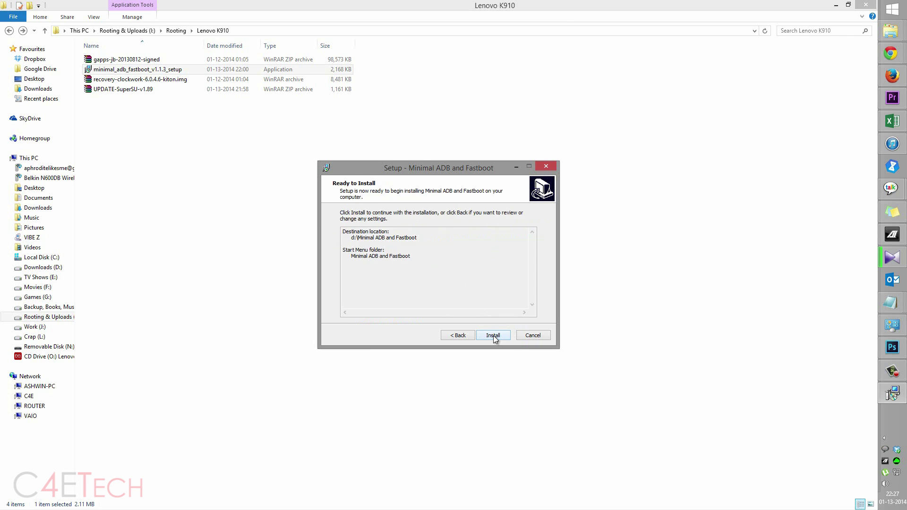
pyautogui.click(494, 335)
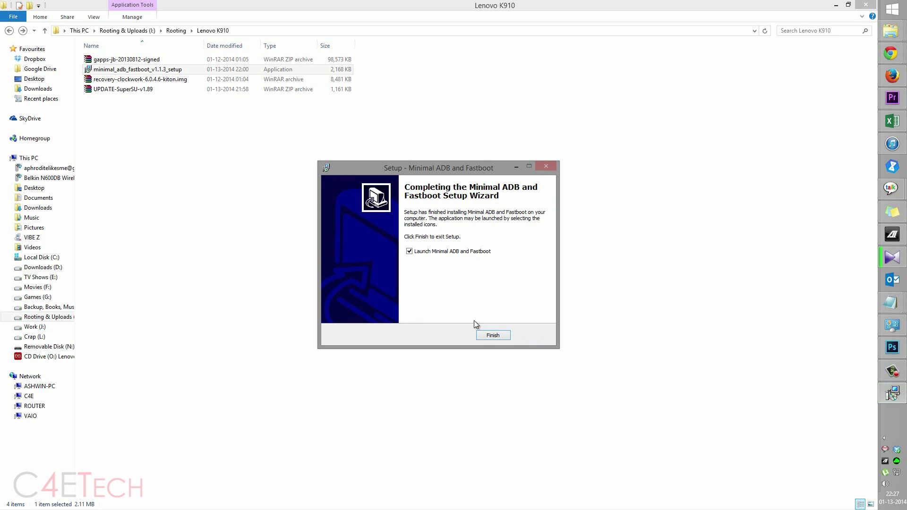
# Finish setup, launch the command window, and run adb devices to list the phone.
pyautogui.click(493, 336)
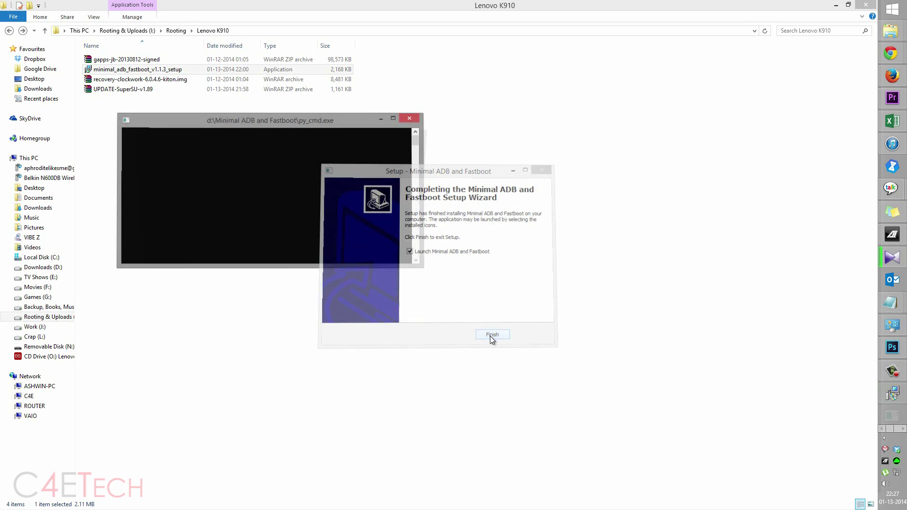
pyautogui.moveTo(350, 131); pyautogui.dragTo(400, 84)
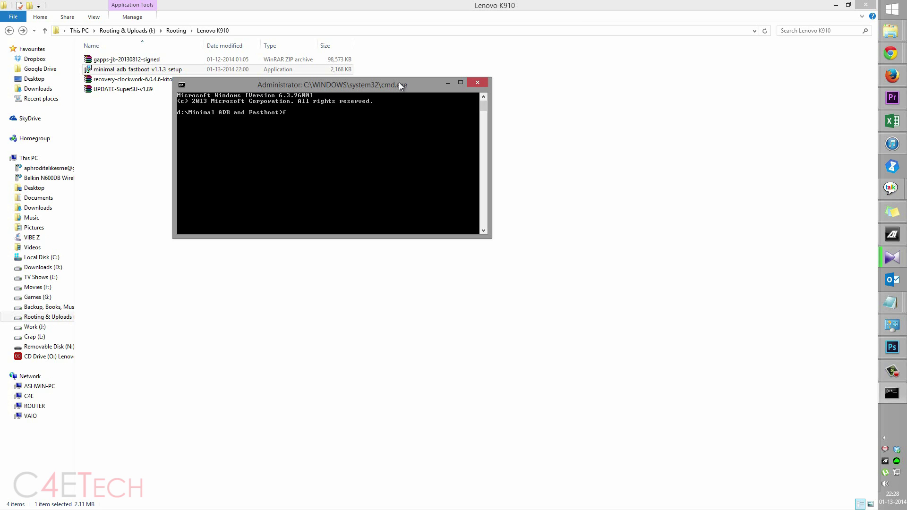
pyautogui.write('adb ')
pyautogui.write('devices')
pyautogui.press('Return')
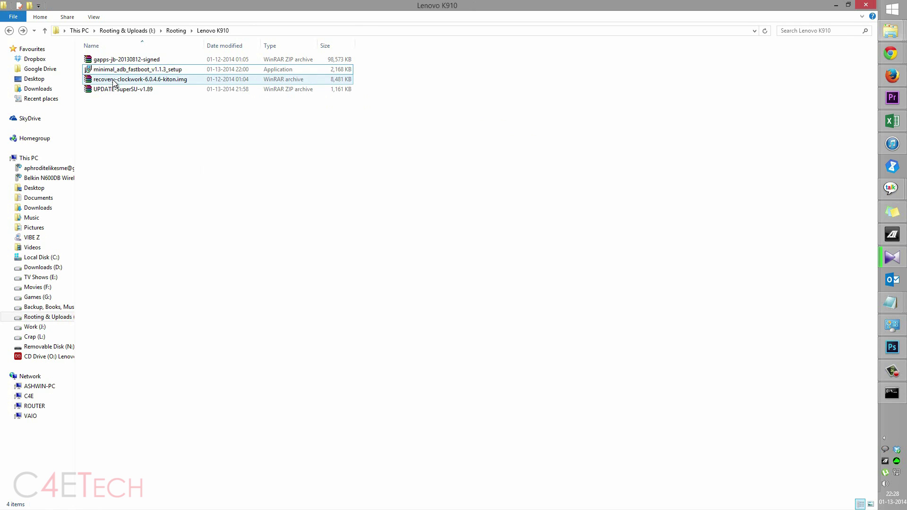
# Extract the recovery-clockwork archive into its current folder.
pyautogui.click(121, 79)
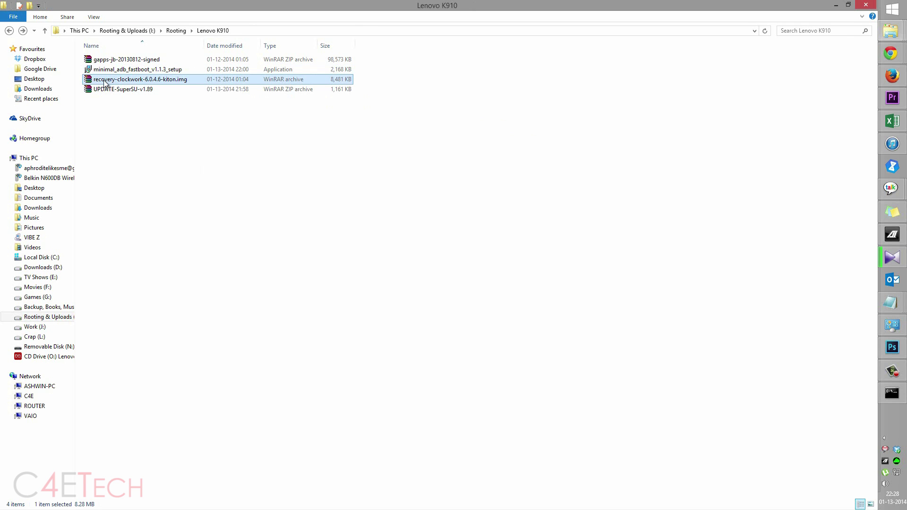
pyautogui.rightClick(147, 79)
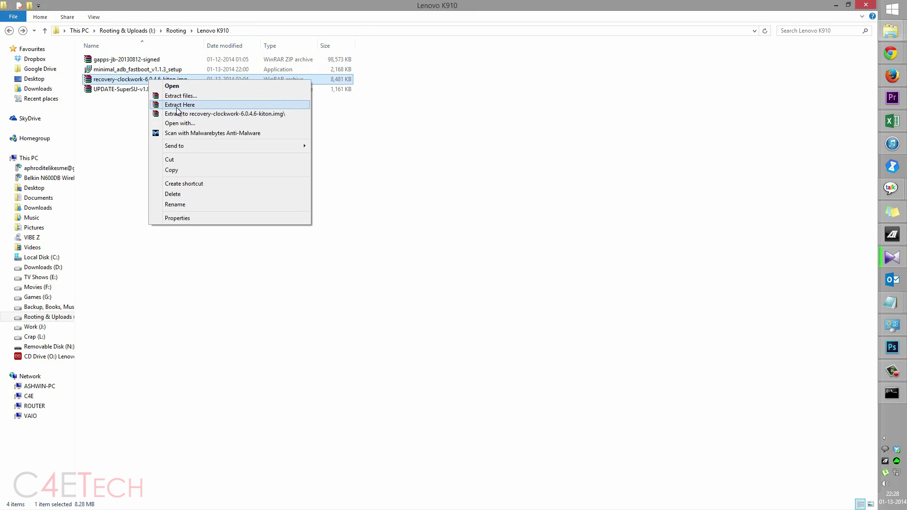
pyautogui.click(179, 105)
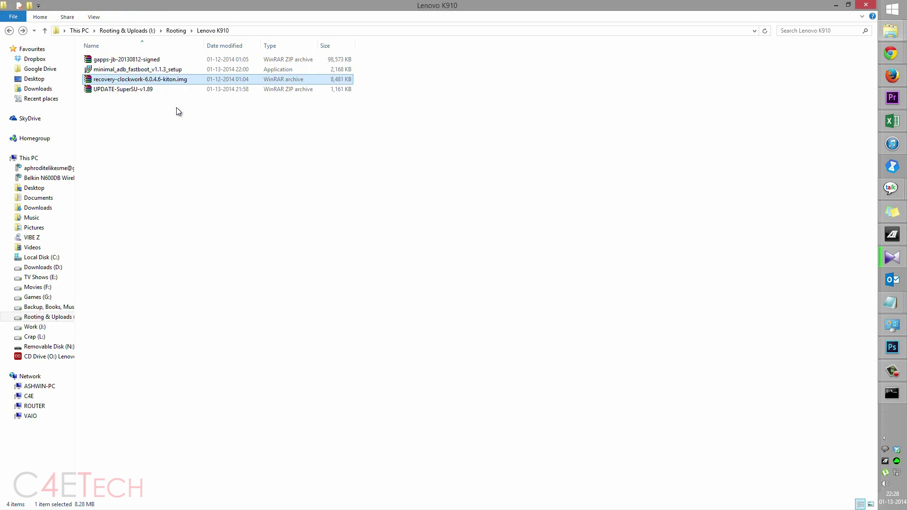
# Move cwm_recovery_custom into D:\Minimal ADB and Fastboot and rename it recovery.
pyautogui.click(142, 59)
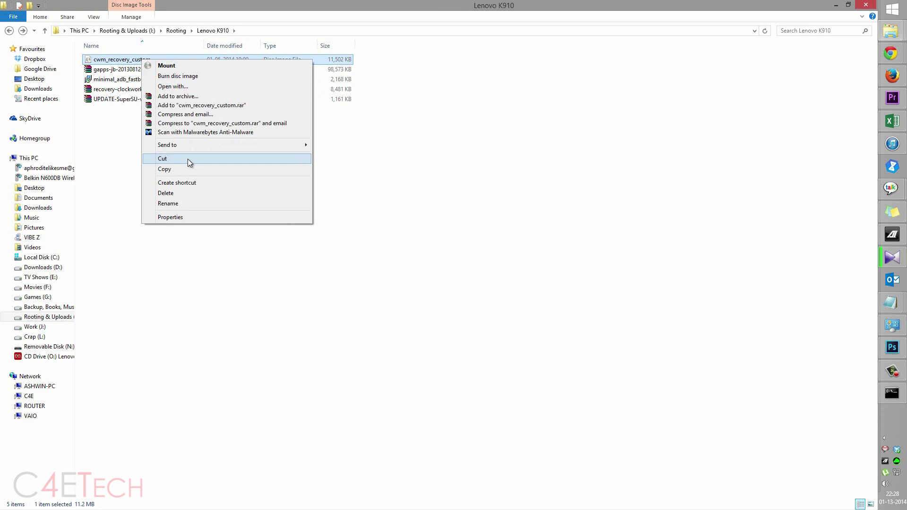
pyautogui.click(188, 159)
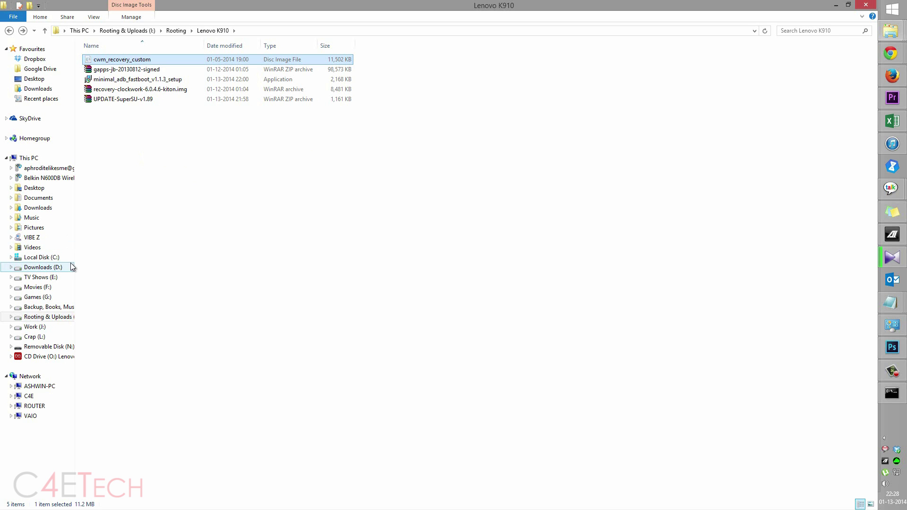
pyautogui.click(44, 269)
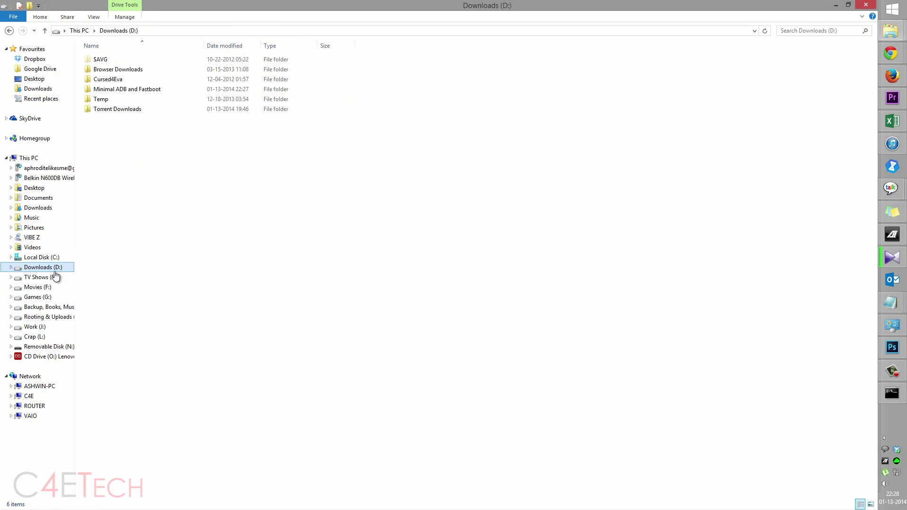
pyautogui.doubleClick(126, 89)
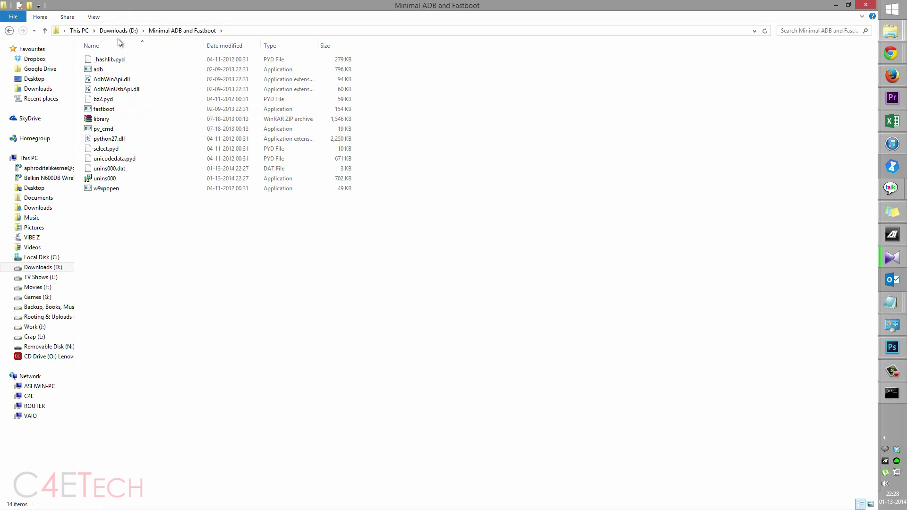
pyautogui.rightClick(155, 221)
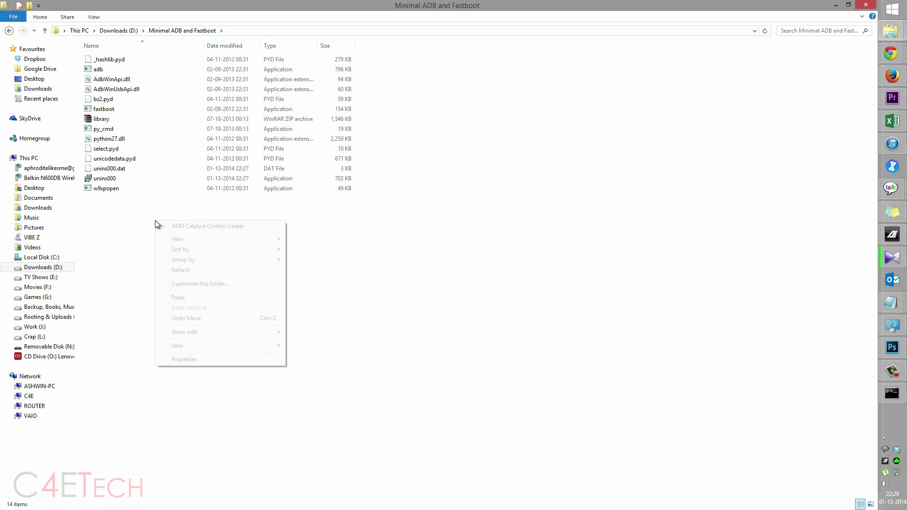
pyautogui.click(202, 300)
pyautogui.write('recovery')
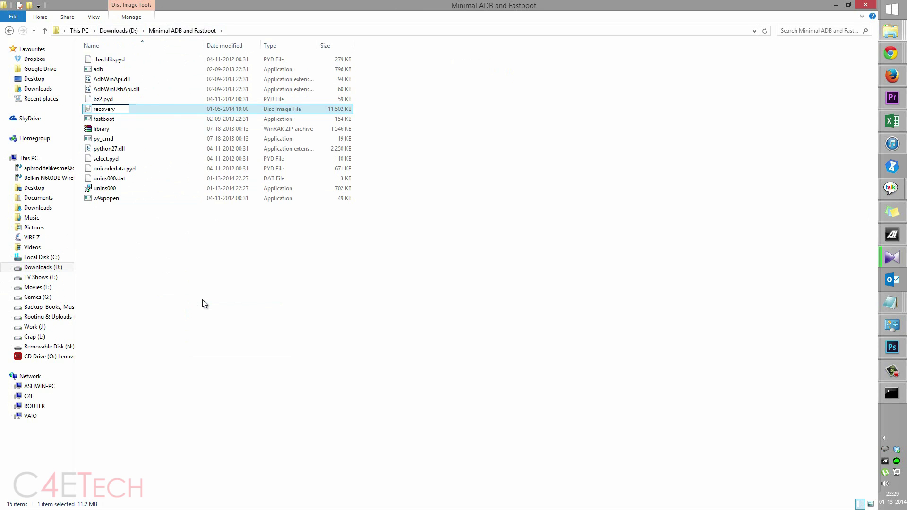
pyautogui.press('Return')
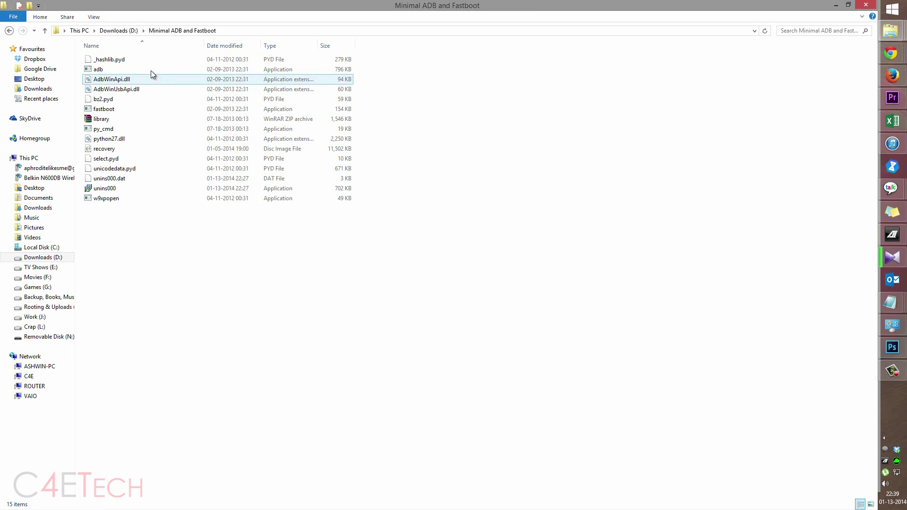
# Open a command window in Minimal ADB and Fastboot and run adb reboot-bootloader.
pyautogui.rightClick(268, 293)
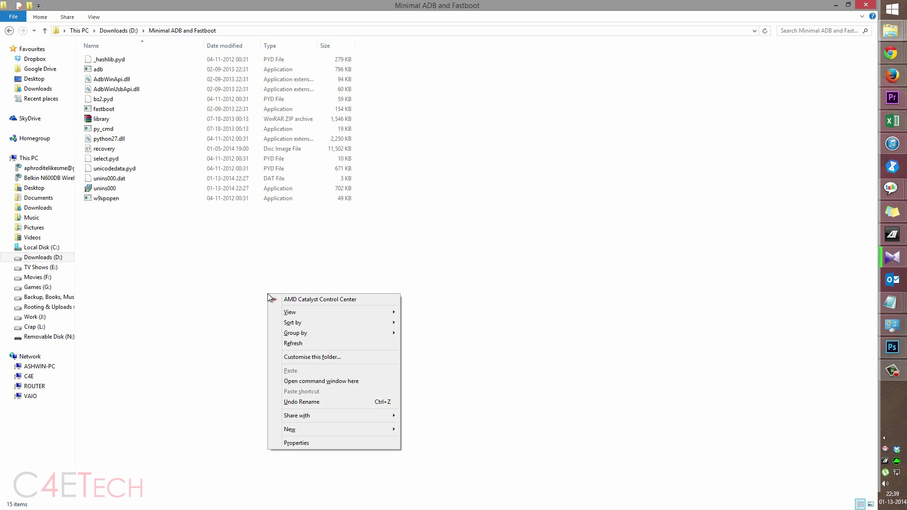
pyautogui.click(309, 384)
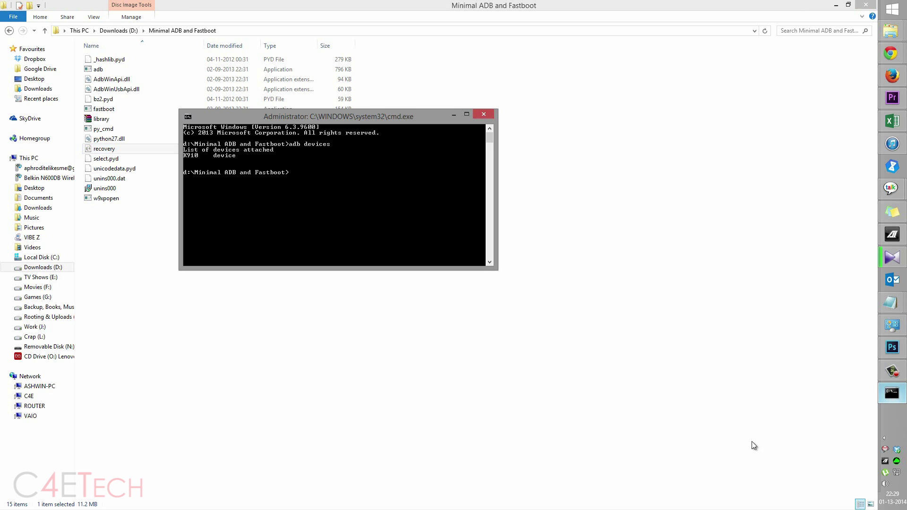
pyautogui.moveTo(367, 115); pyautogui.dragTo(391, 99)
pyautogui.write('adb')
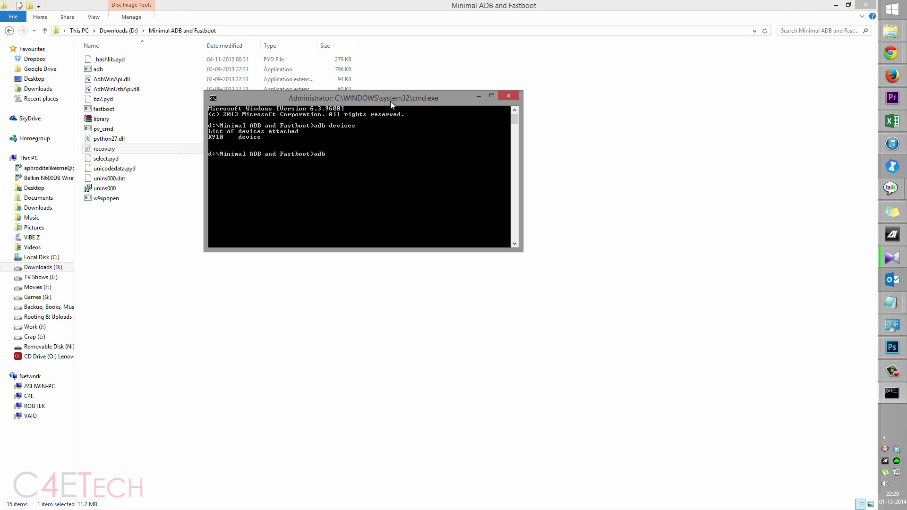
pyautogui.write('r')
pyautogui.write('eboot-b')
pyautogui.write('ootloader')
pyautogui.press('Return')
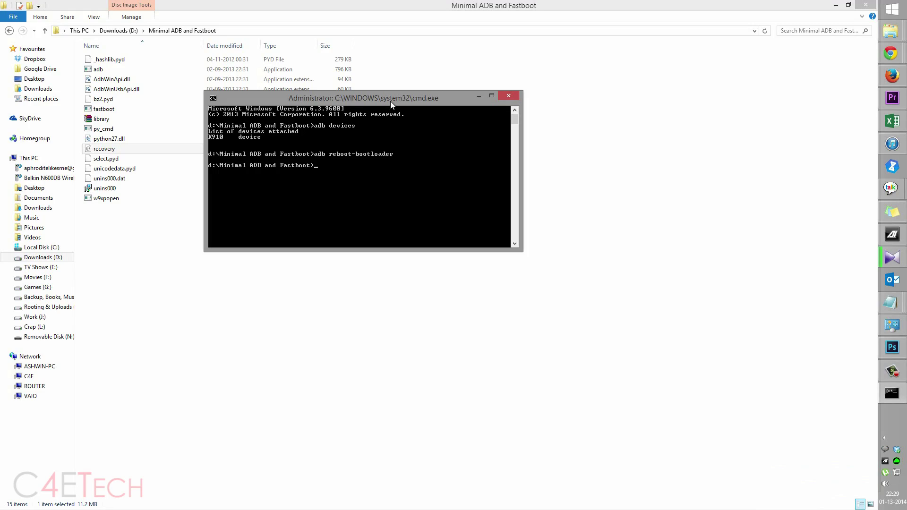
pyautogui.write('fast')
pyautogui.write('boot boot ')
pyautogui.write('recovery.')
pyautogui.write('img')
# Run fastboot boot recovery.img to boot the phone into CWM recovery.
pyautogui.press('Return')
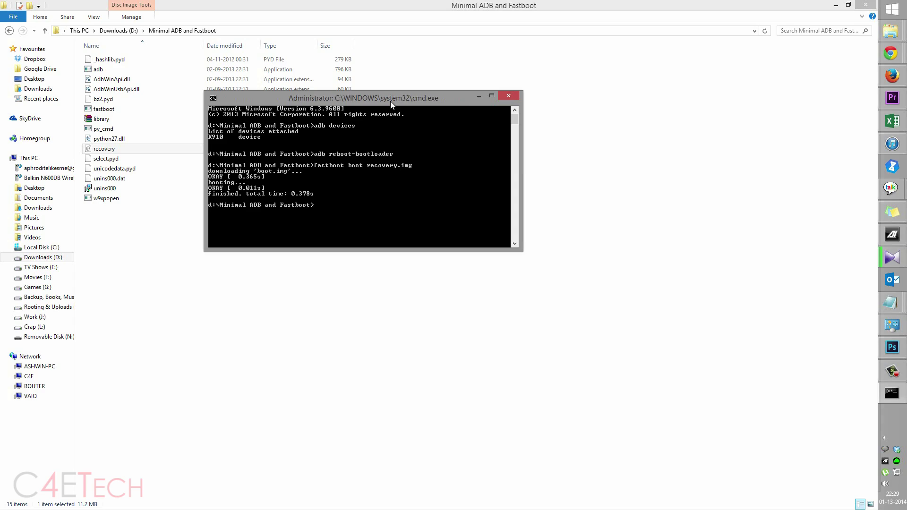